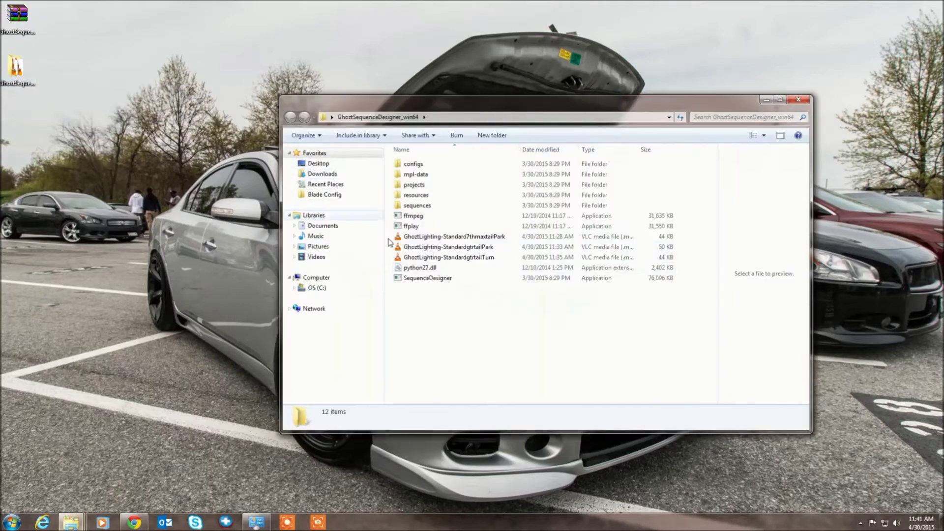
Launch SequenceDesigner from the GhoztSequenceDesigner_win64 folder.
left_click(420, 279)
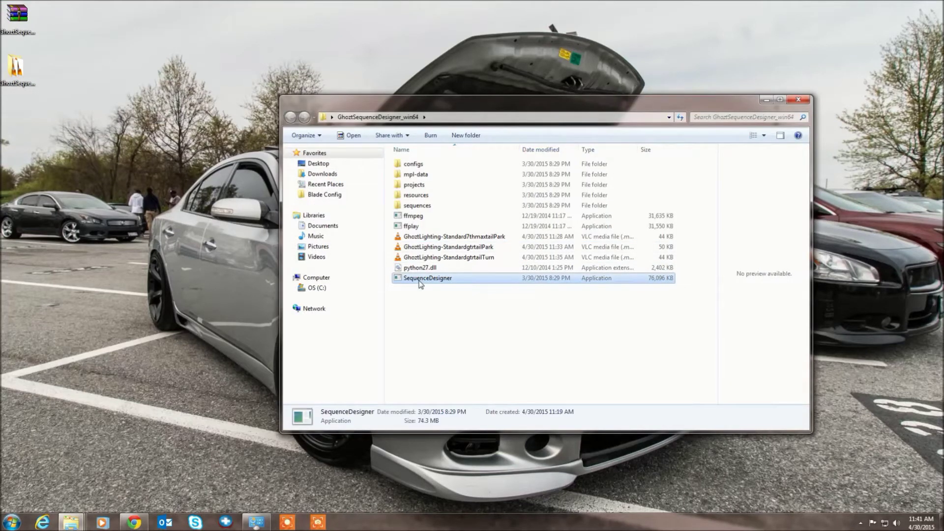
double_click(421, 280)
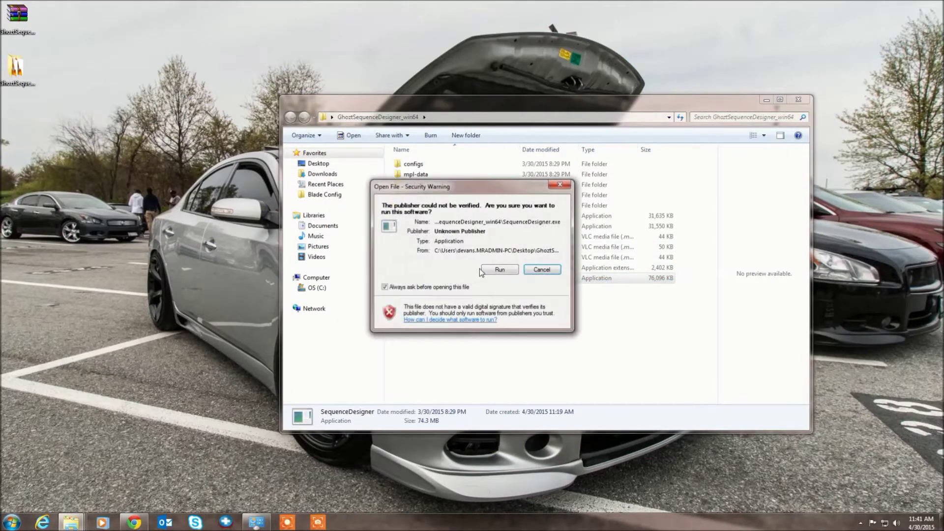
Allow the unverified SequenceDesigner to run, close Explorer, and maximize the designer window.
left_click(500, 269)
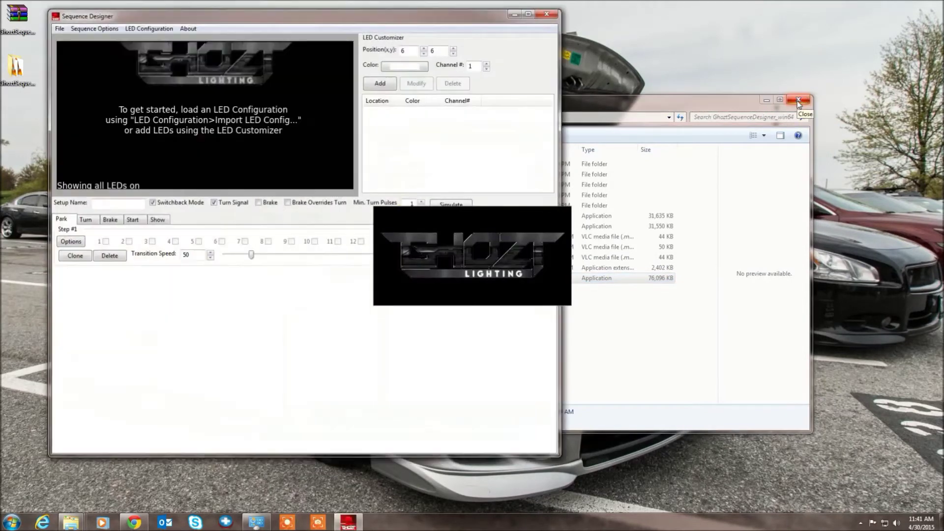
left_click(798, 102)
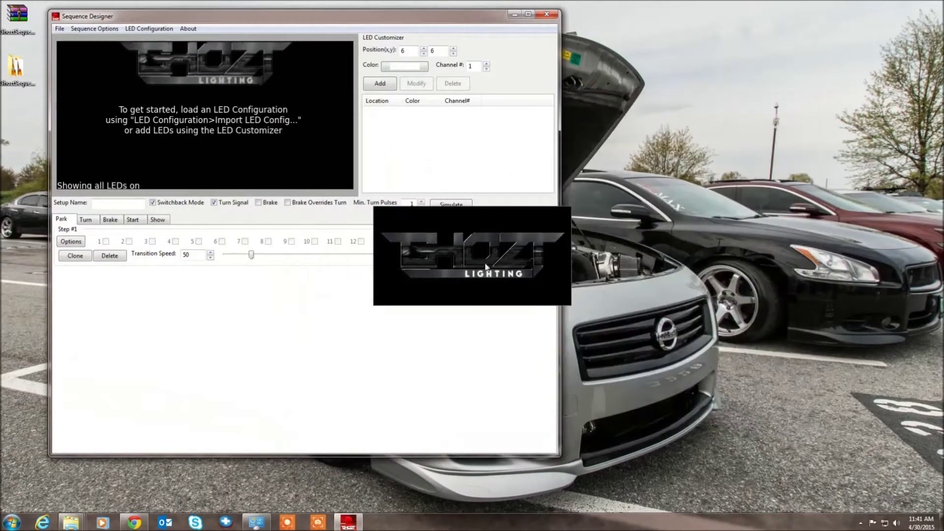
left_click_drag(306, 20, 463, 47)
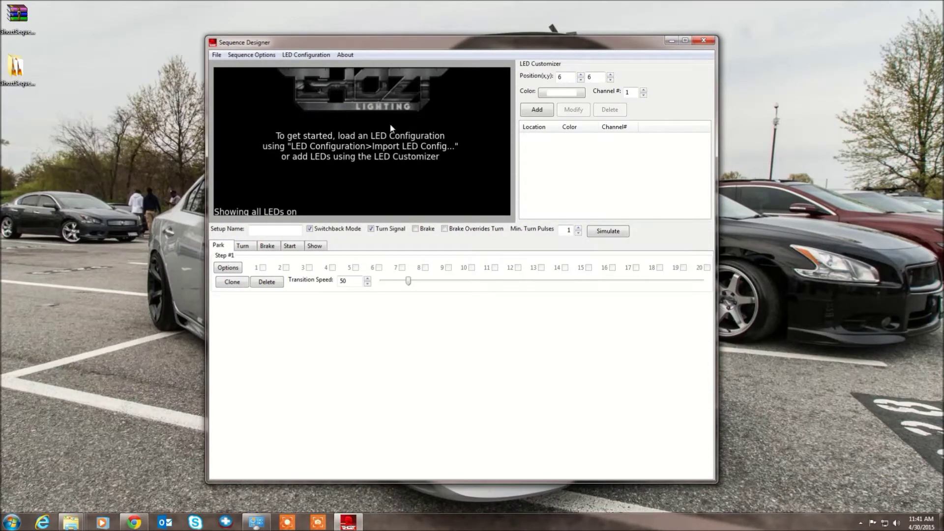
double_click(404, 45)
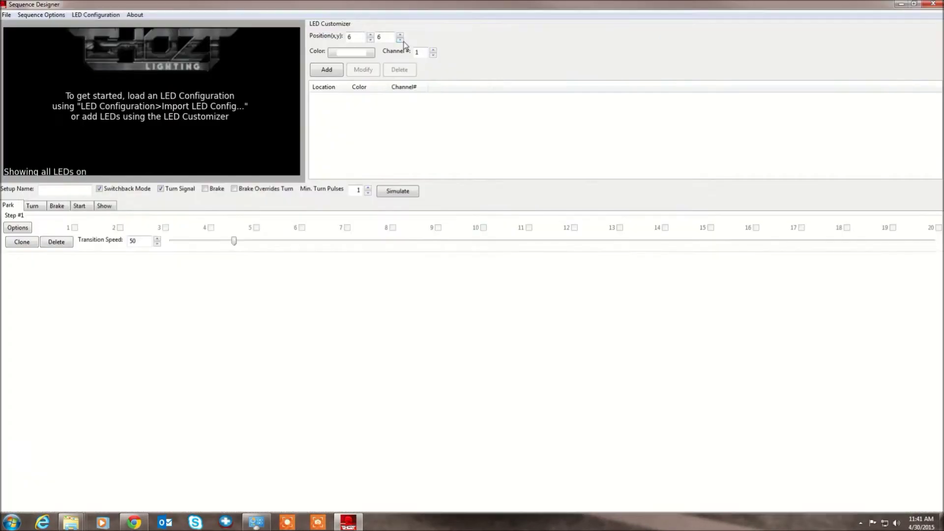
left_click(6, 15)
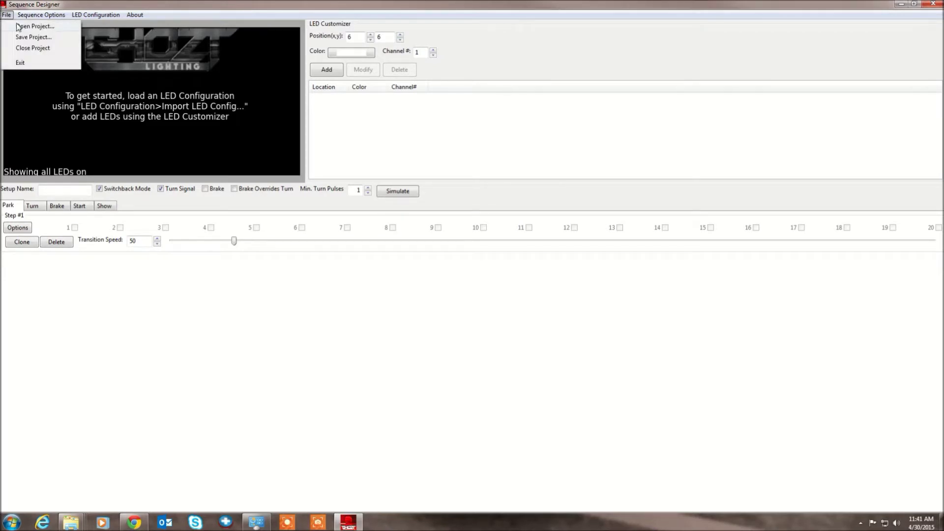
Open the StandardGTRTail.glp project from the projects folder.
left_click(18, 26)
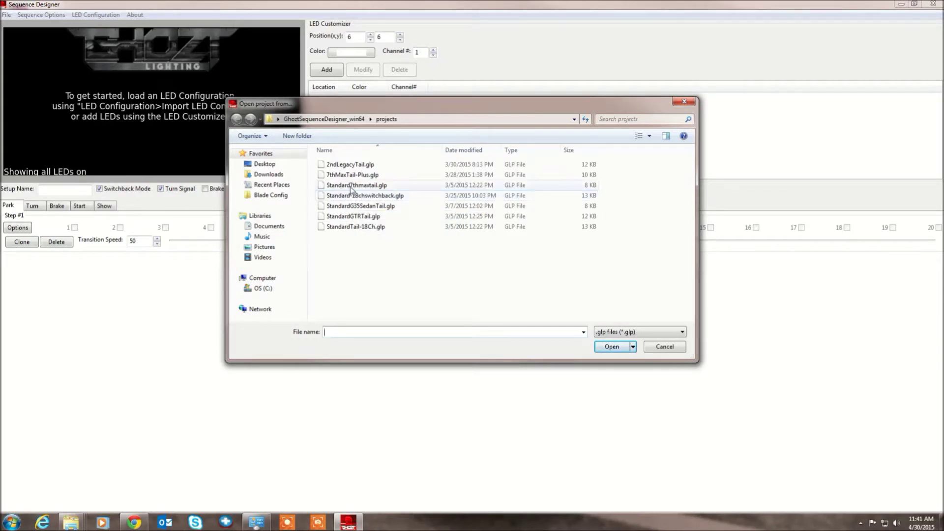
double_click(347, 216)
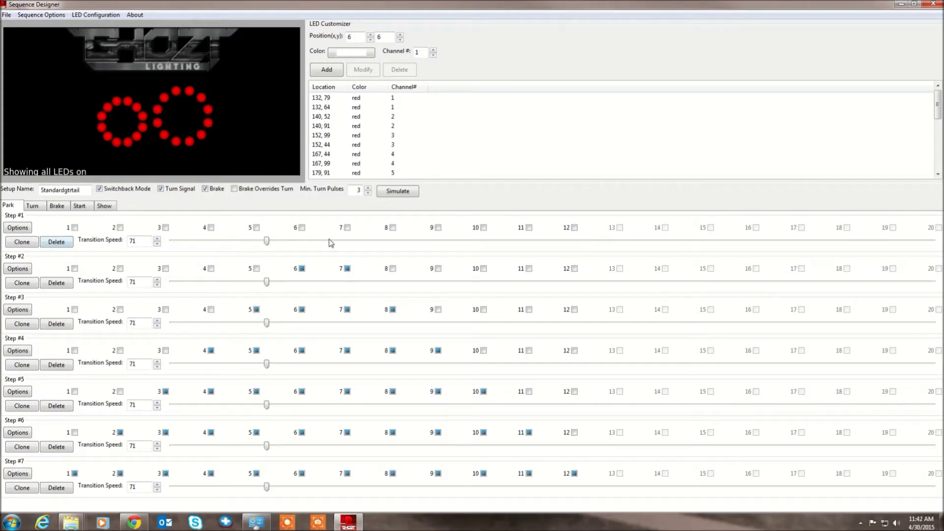
left_click(31, 206)
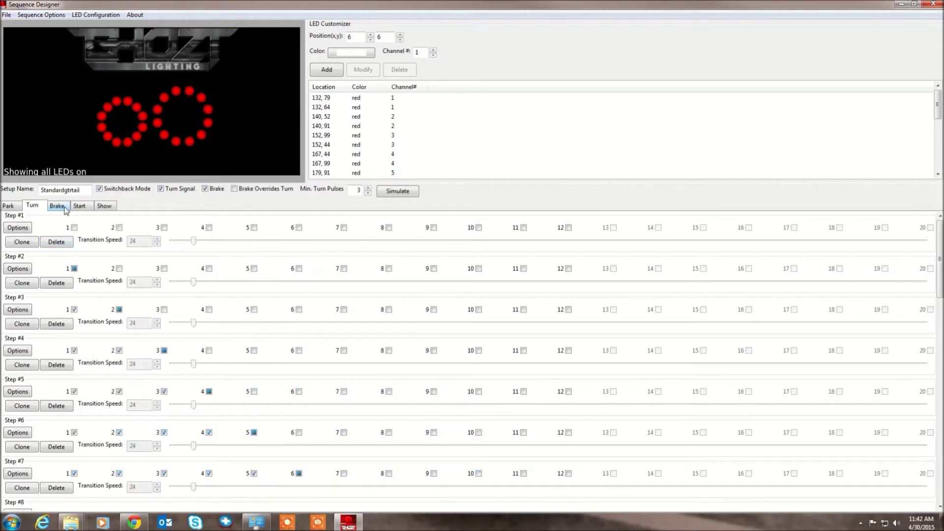
left_click(62, 207)
left_click(78, 206)
left_click(103, 206)
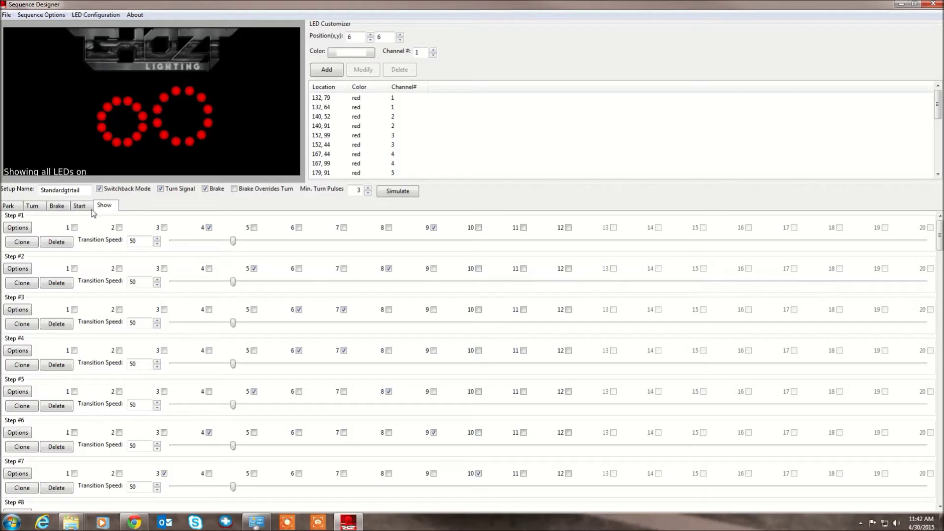
left_click(10, 206)
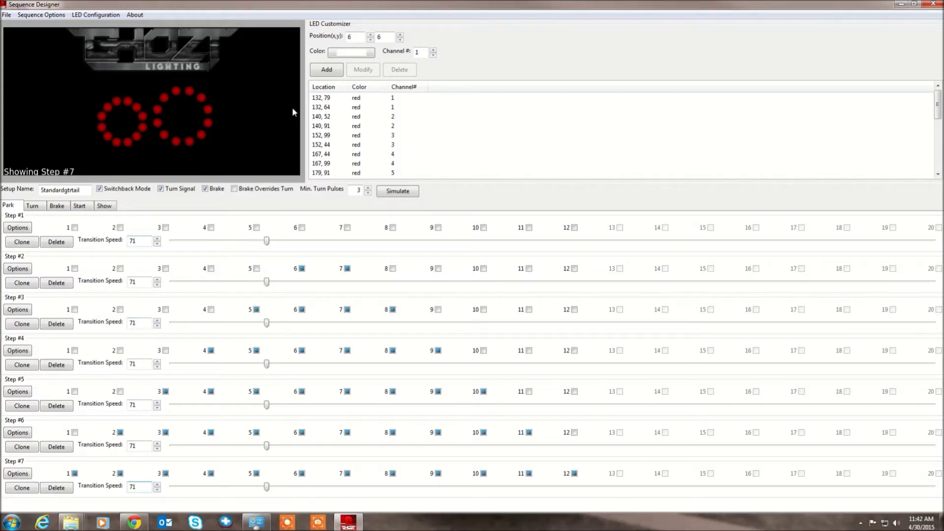
left_click(396, 192)
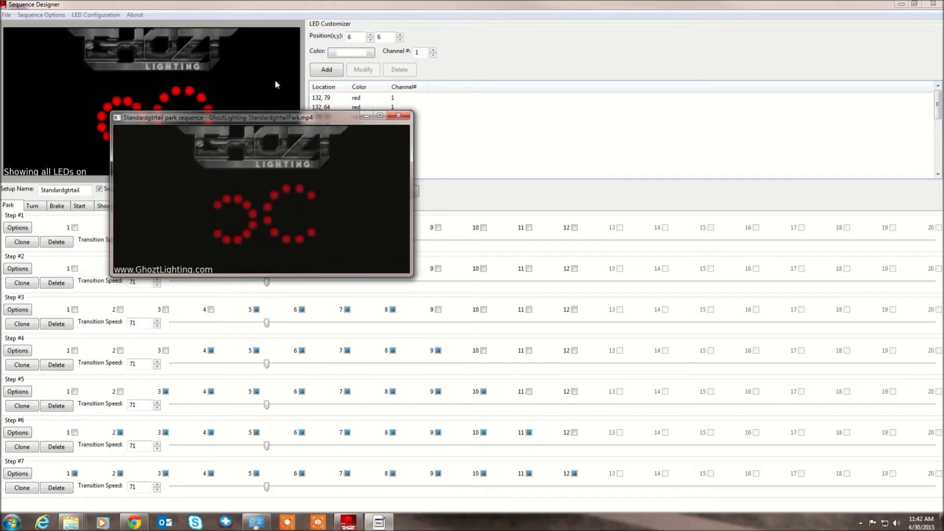
left_click_drag(340, 117, 392, 127)
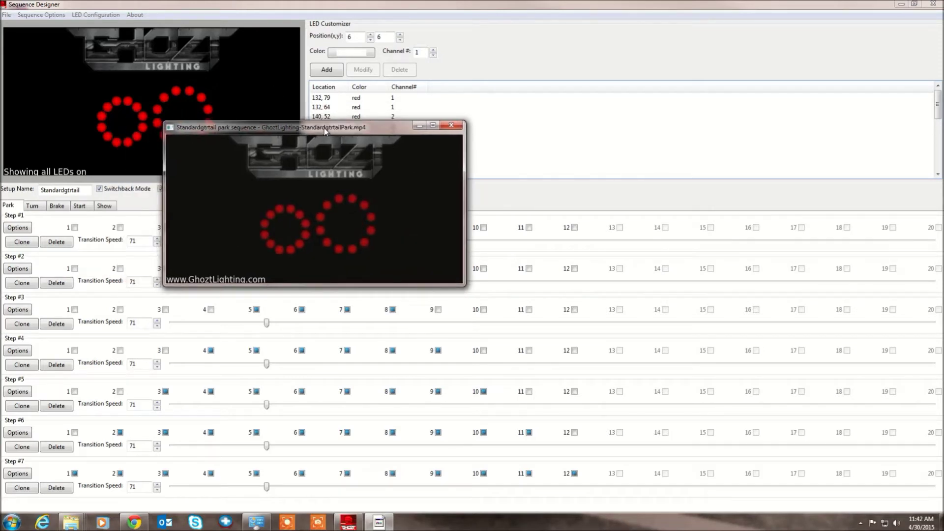
left_click(451, 126)
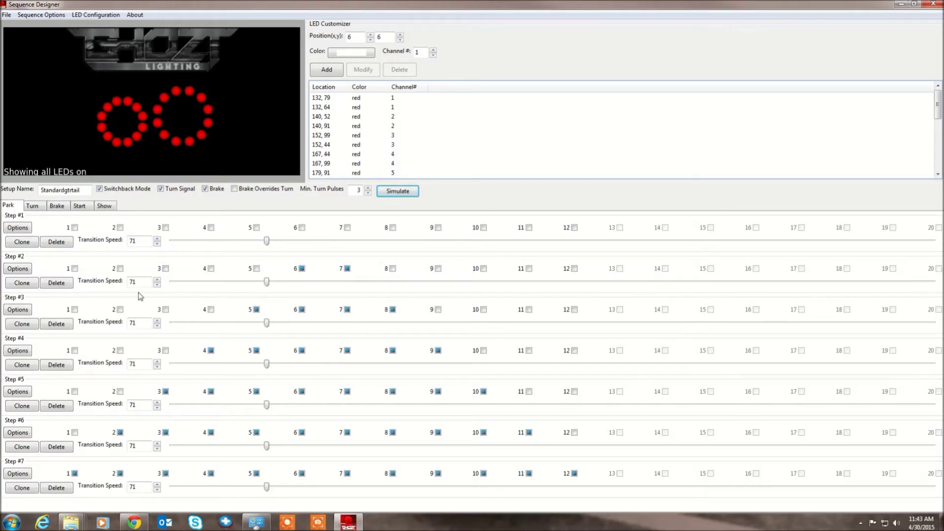
left_click(32, 206)
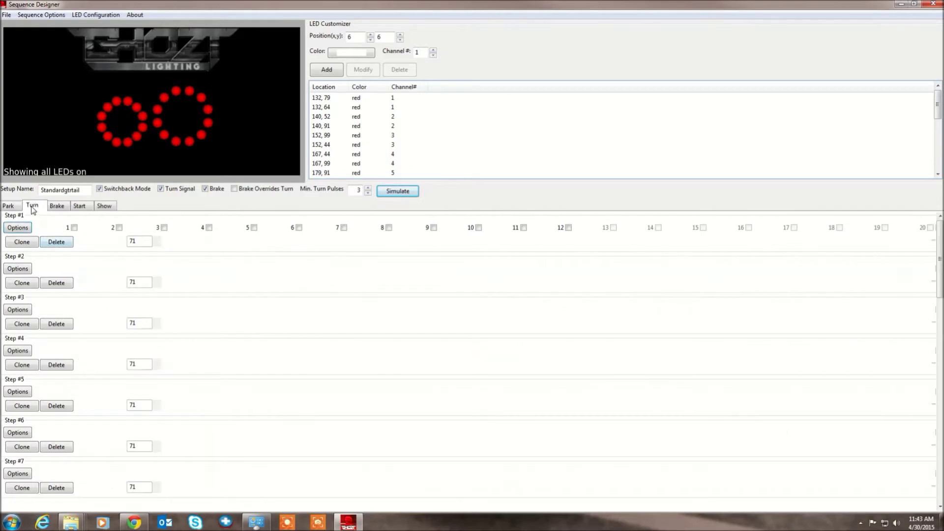
Turn all LEDs off, then light channels 1–4 cumulatively across turn steps 2 to 5.
left_click(43, 15)
left_click(42, 85)
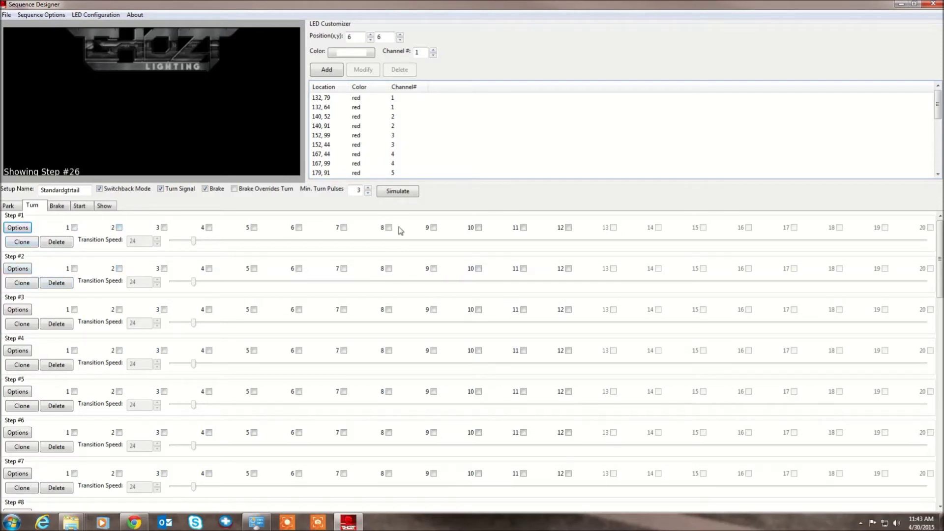
left_click(74, 269)
left_click(74, 310)
left_click(120, 310)
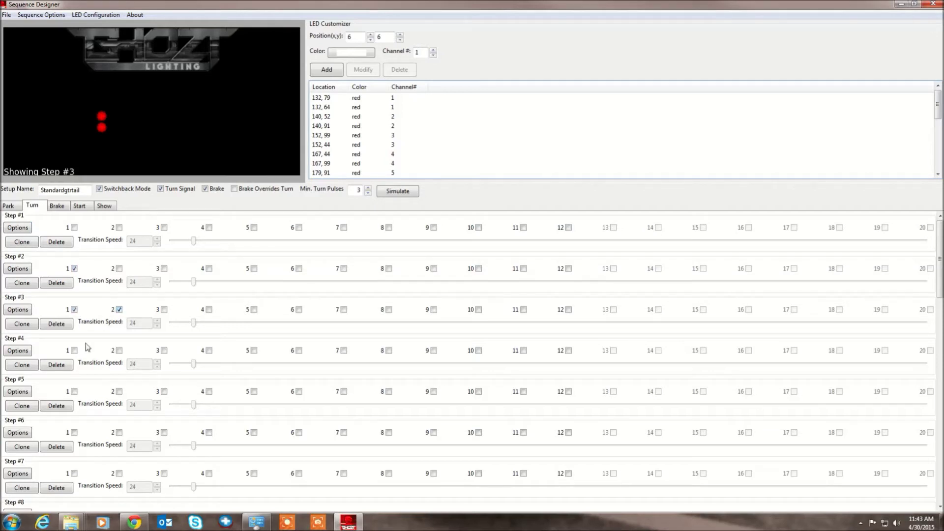
left_click(74, 351)
left_click(119, 350)
left_click(163, 351)
left_click(75, 392)
left_click(119, 392)
left_click(163, 391)
left_click(209, 391)
Clone turn step 5 and delete the extra duplicated step 6.
left_click(27, 434)
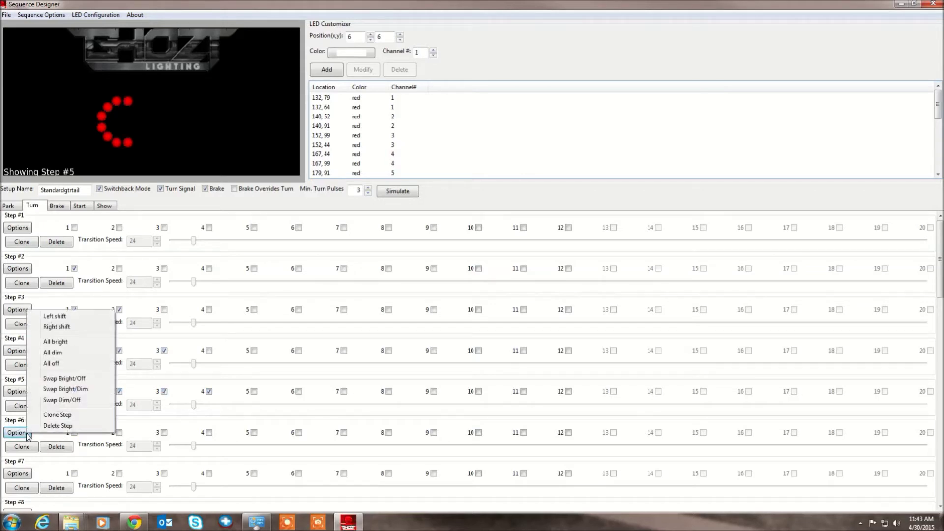
left_click(50, 416)
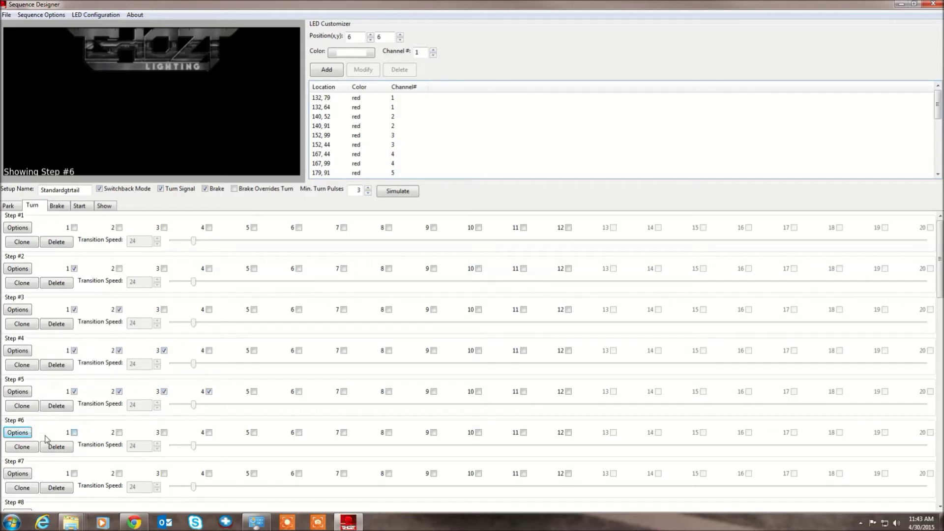
left_click(19, 392)
left_click(37, 374)
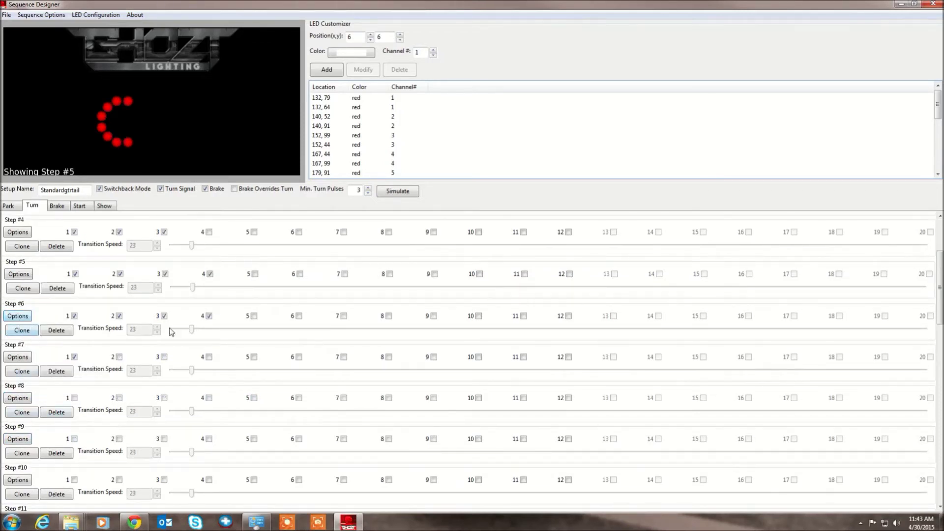
left_click(47, 331)
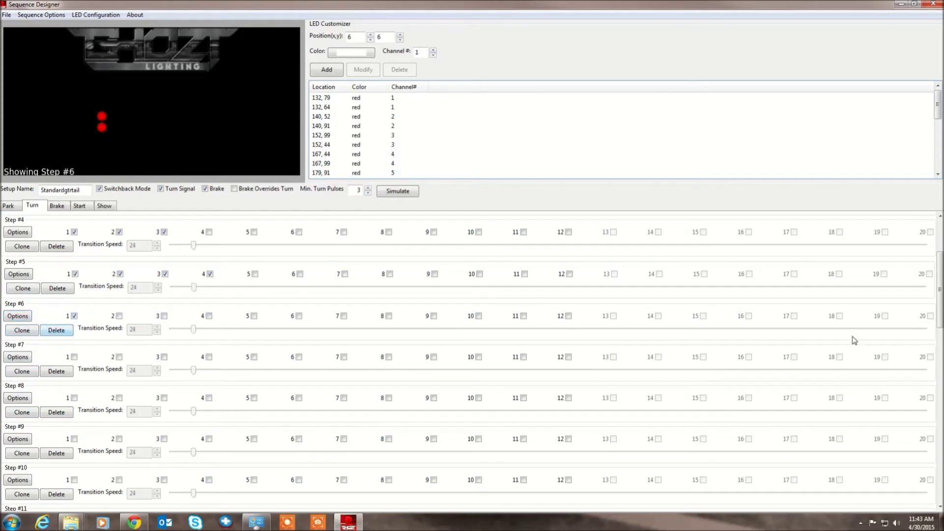
left_click_drag(941, 328, 941, 301)
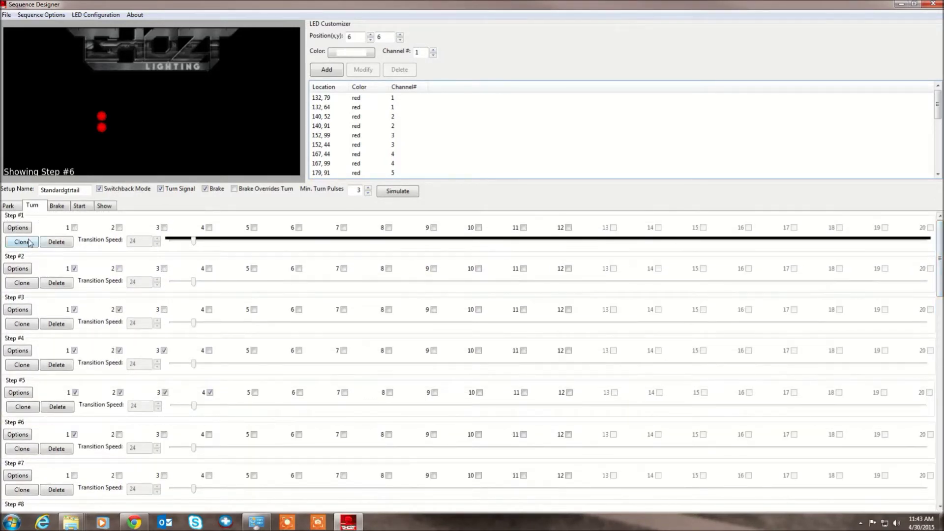
left_click(19, 229)
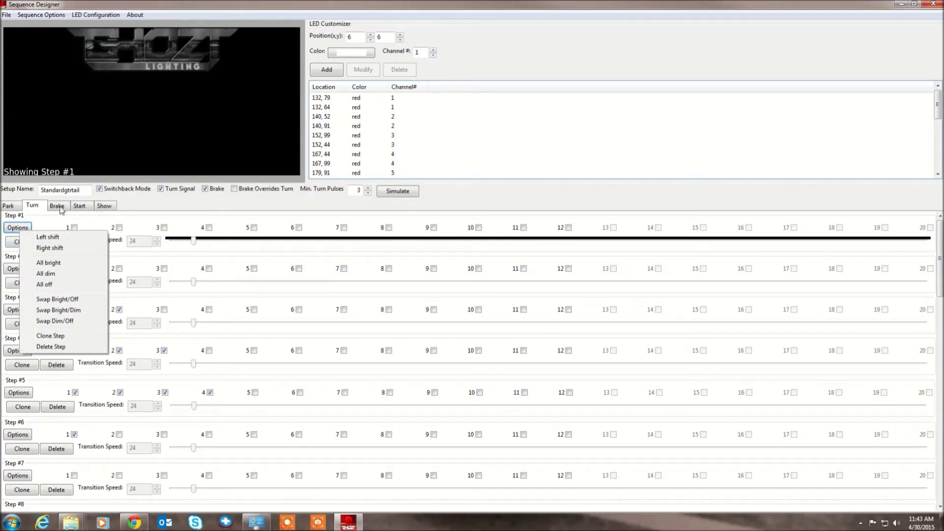
Light channels 2–5 in turn step 6 so it shows channels 1–5.
left_click(133, 200)
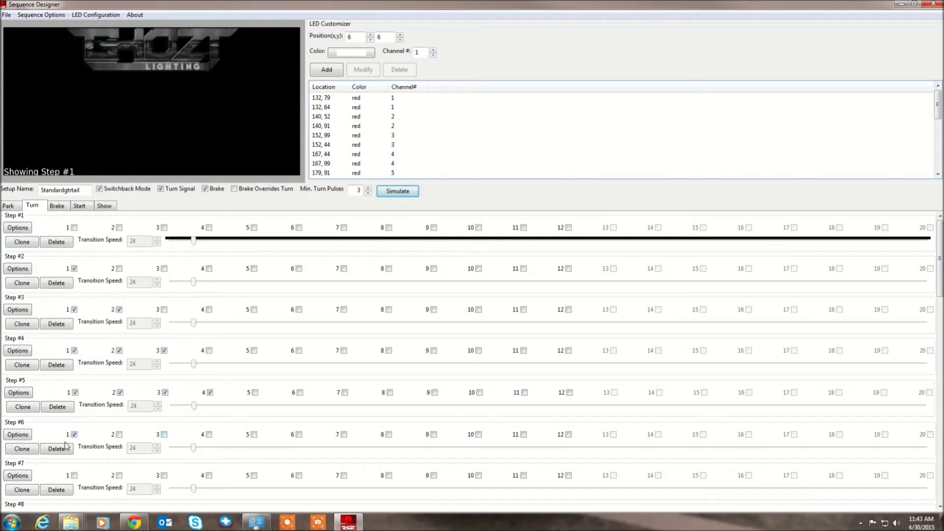
left_click(119, 435)
left_click(164, 435)
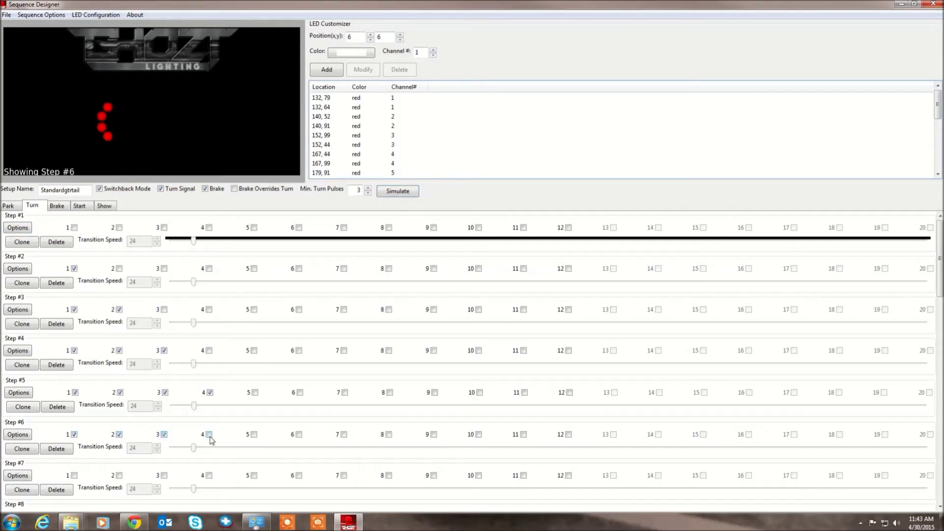
left_click(209, 434)
left_click(254, 435)
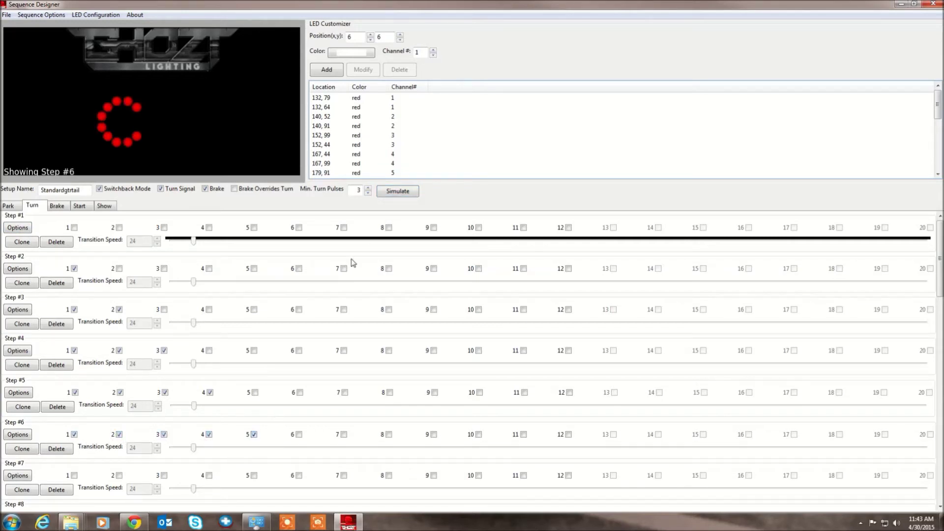
Light channels 1–6 in turn step 7 and render a simulation of the turn sequence.
left_click(75, 475)
left_click(119, 476)
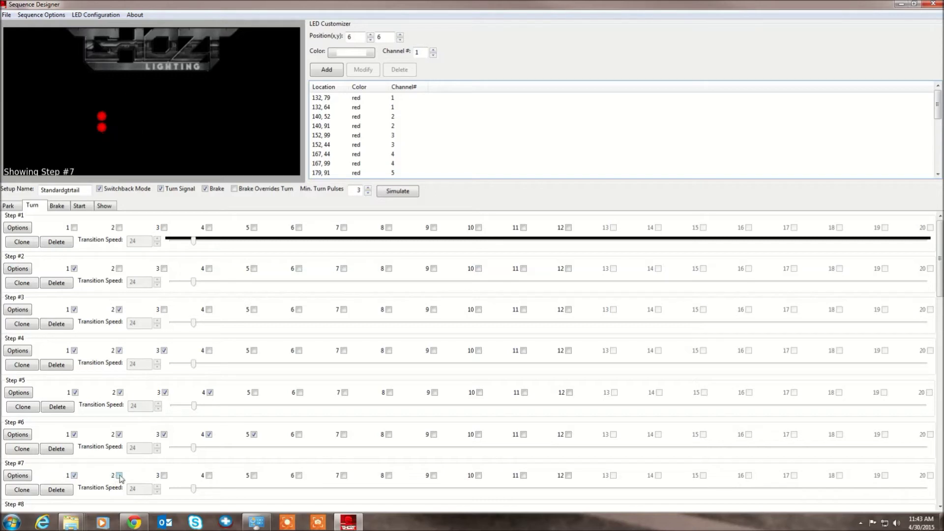
left_click(164, 475)
left_click(209, 476)
left_click(254, 476)
left_click(299, 476)
left_click(408, 197)
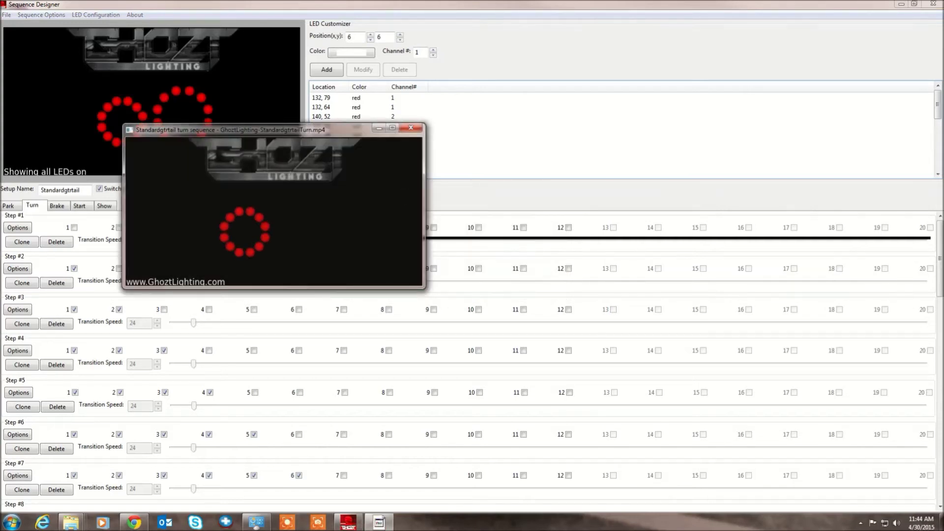
left_click(410, 130)
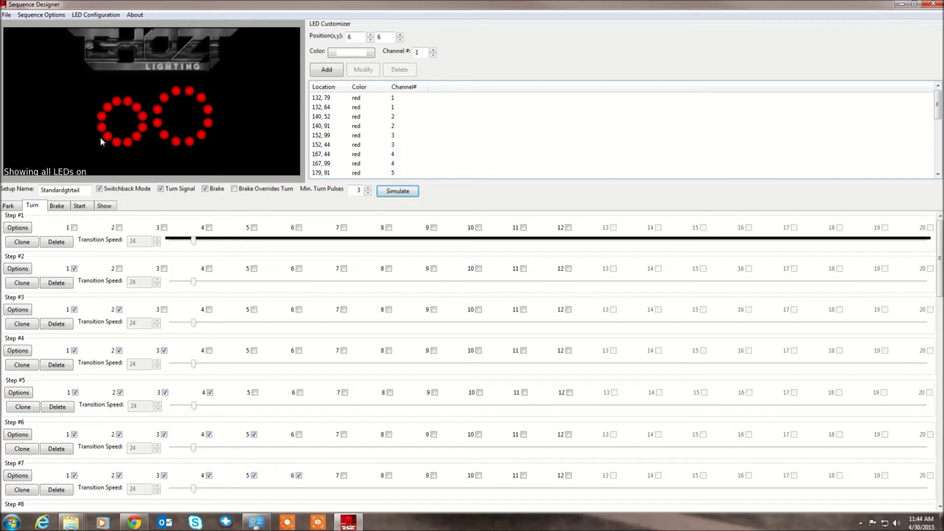
Clear channel 1 from turn steps 2 and 3, leaving step 3 with only channel 2.
left_click(73, 269)
left_click(75, 269)
left_click(74, 310)
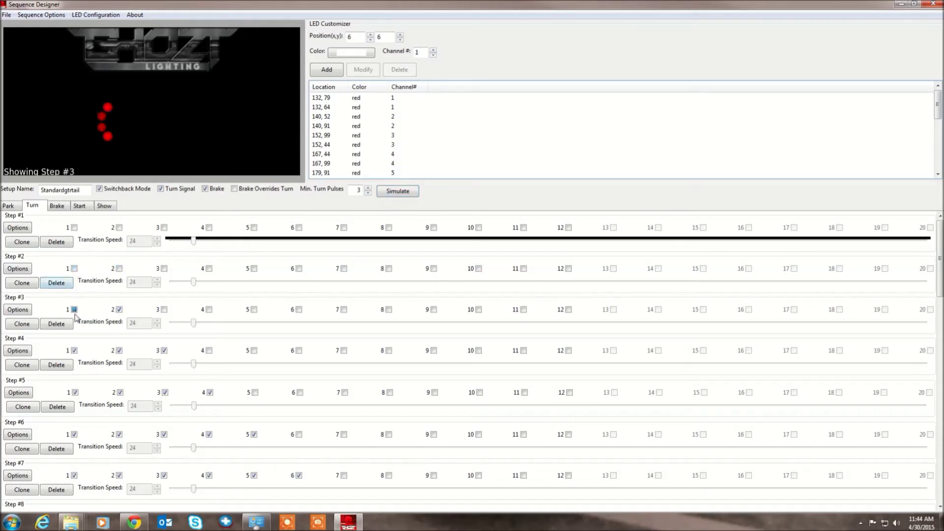
left_click(120, 309)
left_click(119, 310)
left_click(44, 15)
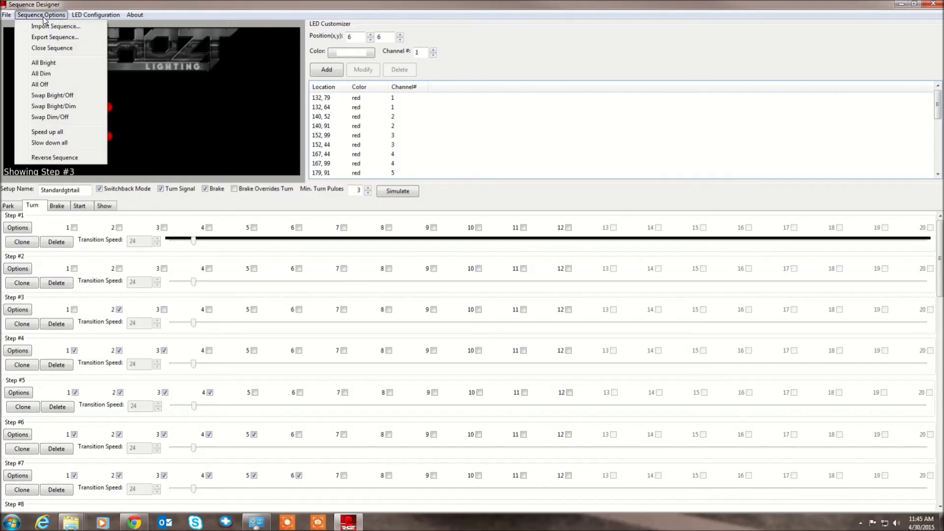
Light all twelve channels in every turn step and add a red LED at position 100, 100.
left_click(48, 63)
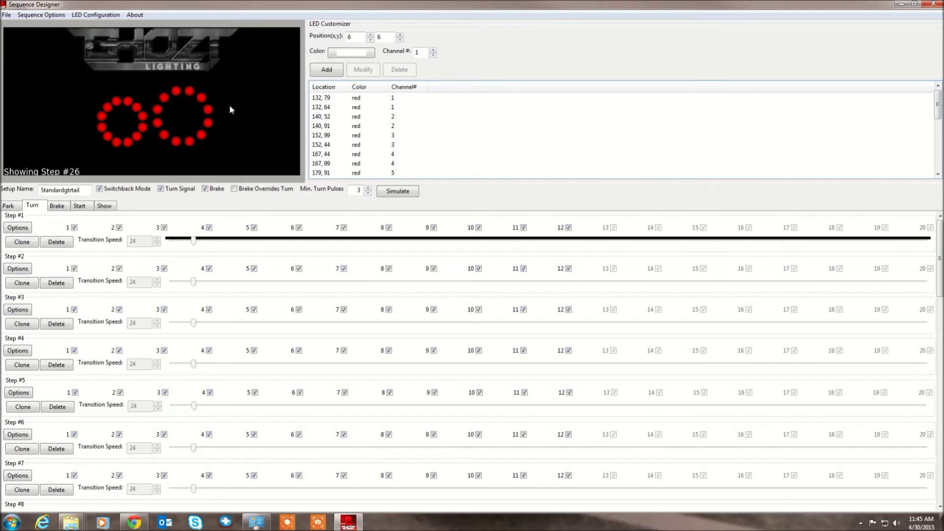
double_click(355, 37)
type("100")
key("Tab")
type("100")
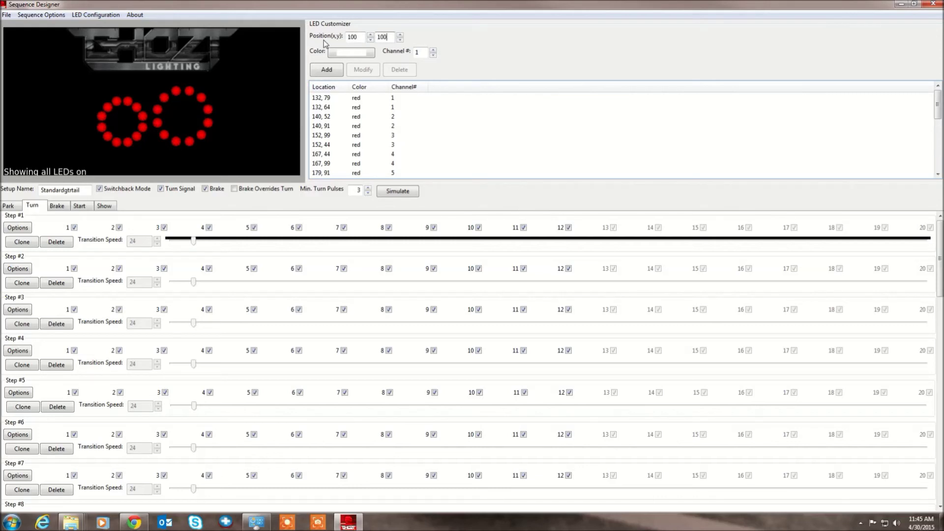
left_click(351, 55)
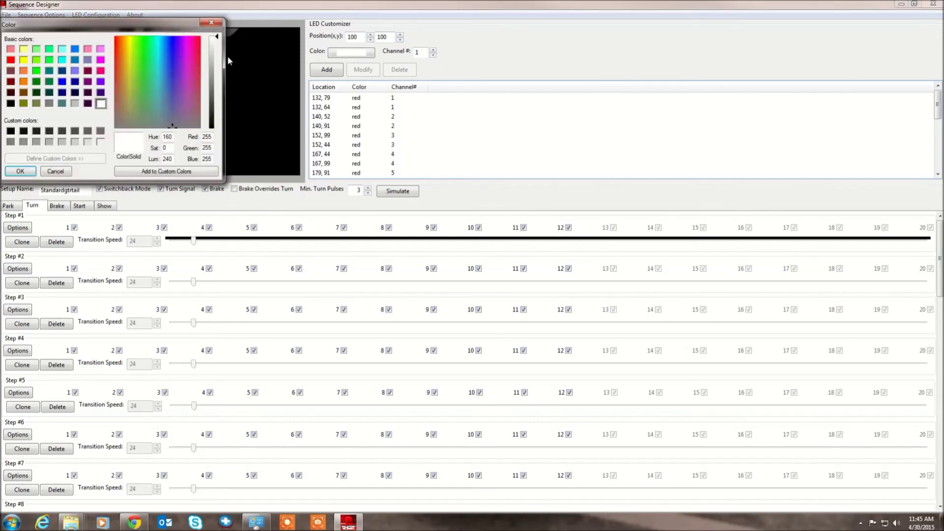
left_click(11, 60)
left_click(20, 171)
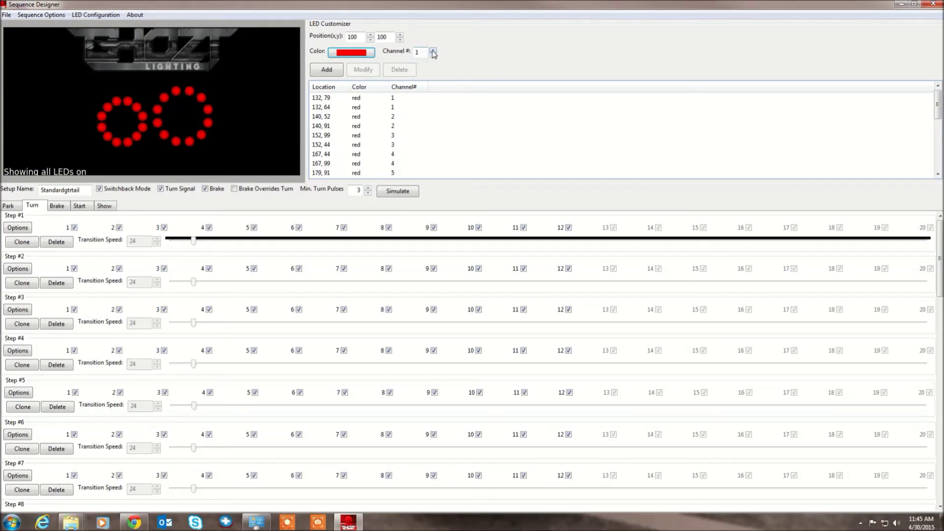
left_click(332, 70)
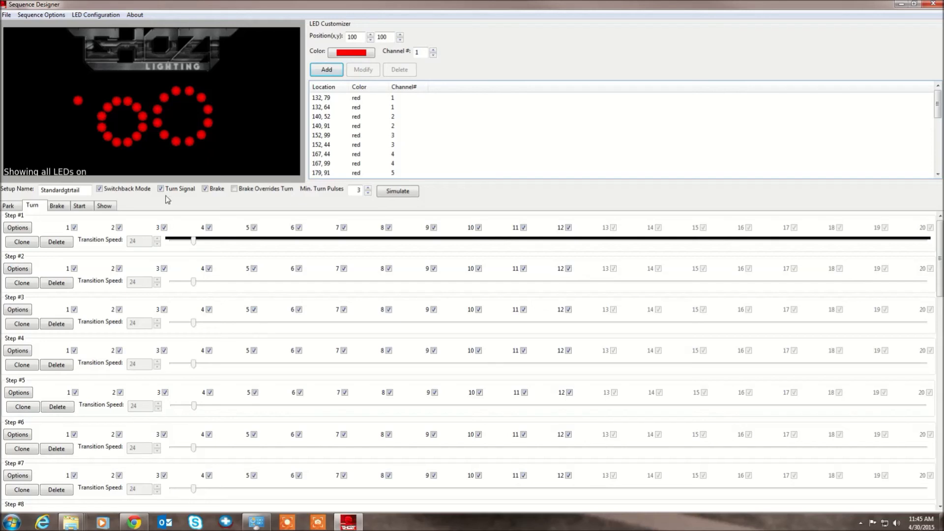
Browse the Sequence Options and LED Configuration menus.
left_click(36, 15)
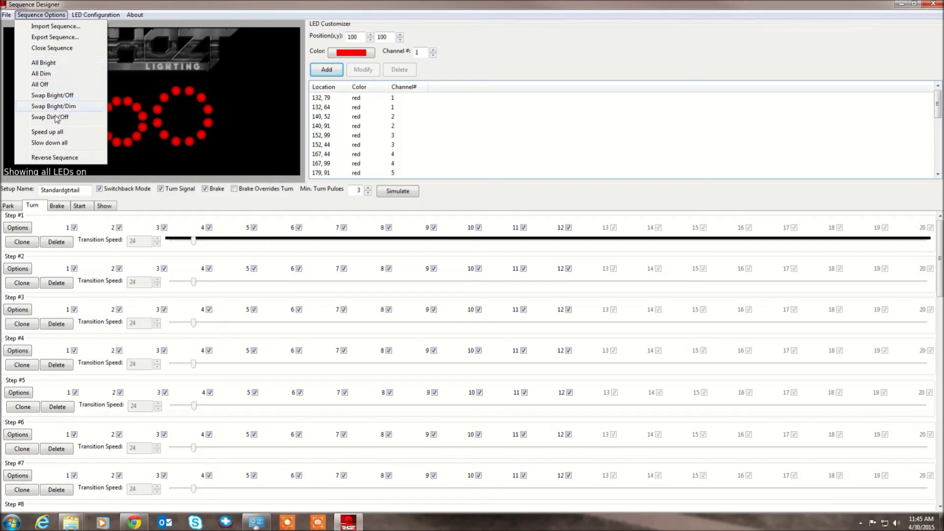
left_click(87, 15)
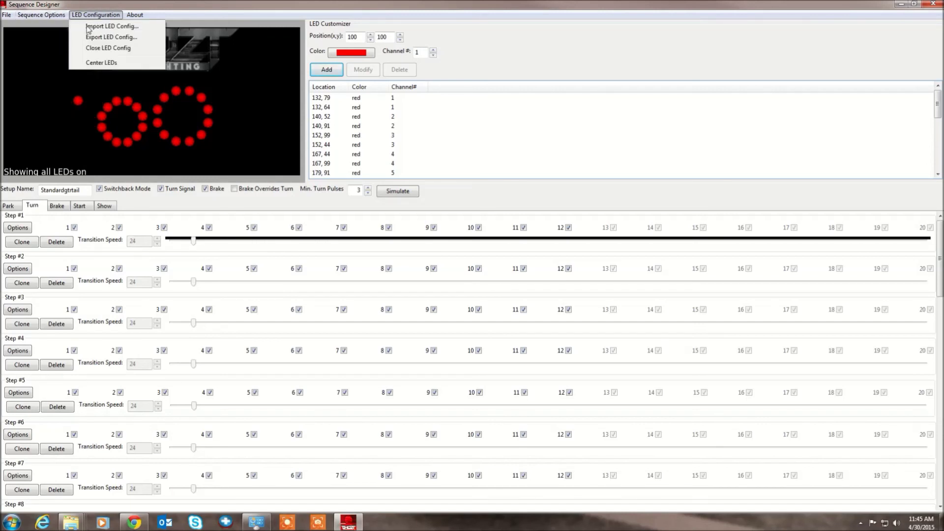
left_click(143, 245)
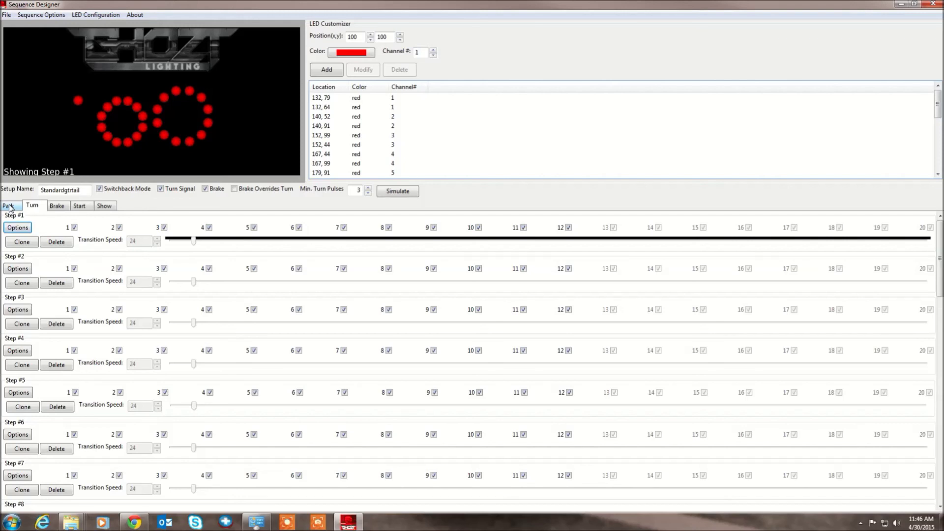
Switch to the Park sequence and view the LED configuration options.
left_click(9, 206)
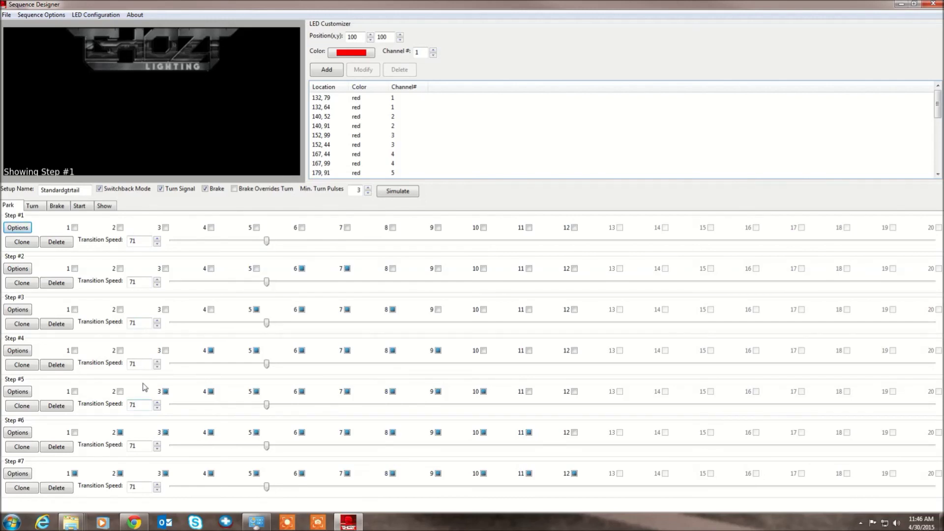
left_click(89, 16)
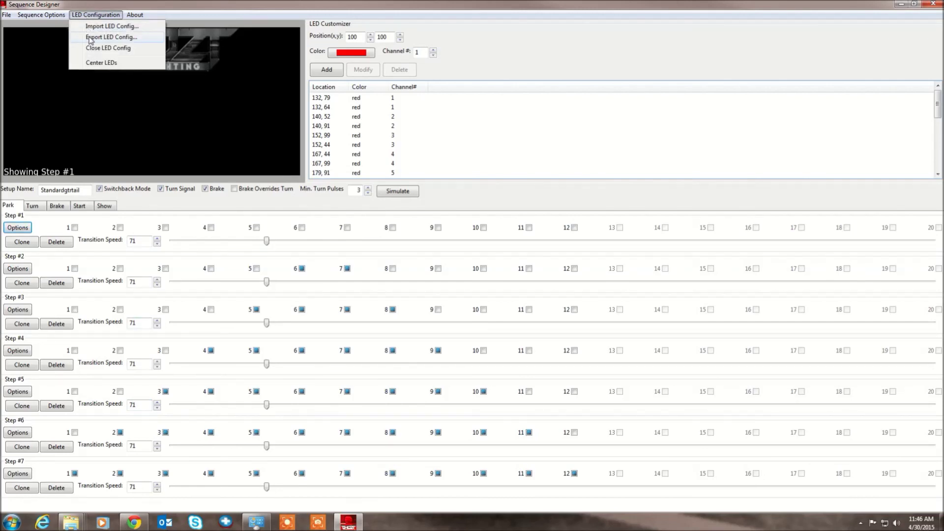
mouse_move(62, 14)
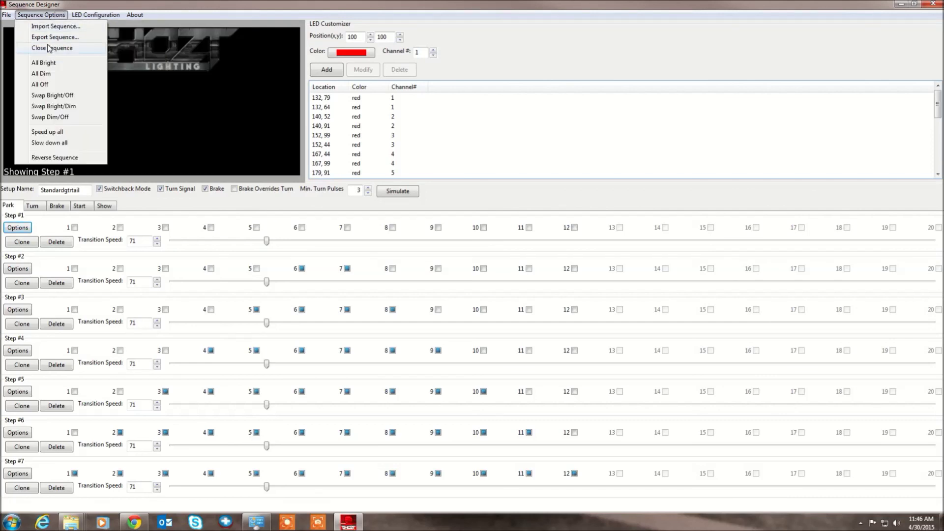
Cycle through the Turn, Brake and Start sequences, ending on Brake.
left_click(35, 206)
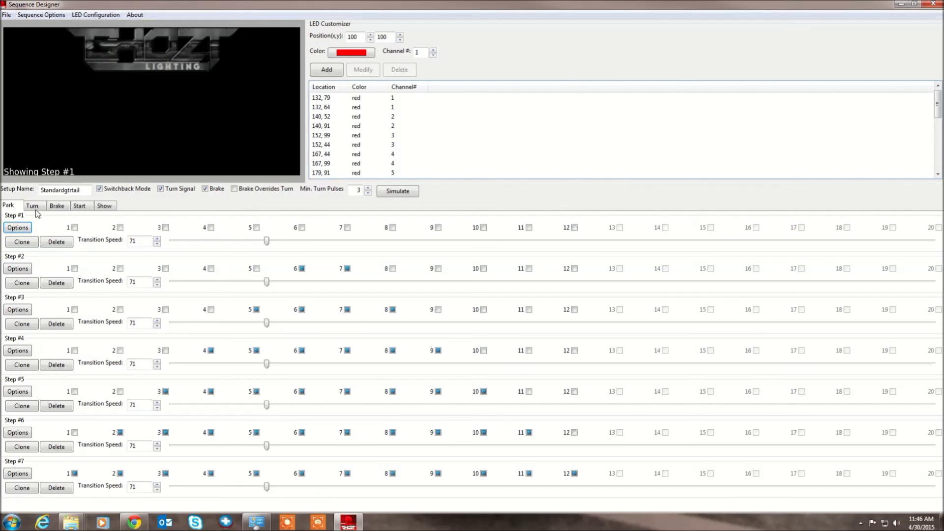
left_click(57, 206)
left_click(79, 206)
left_click(57, 206)
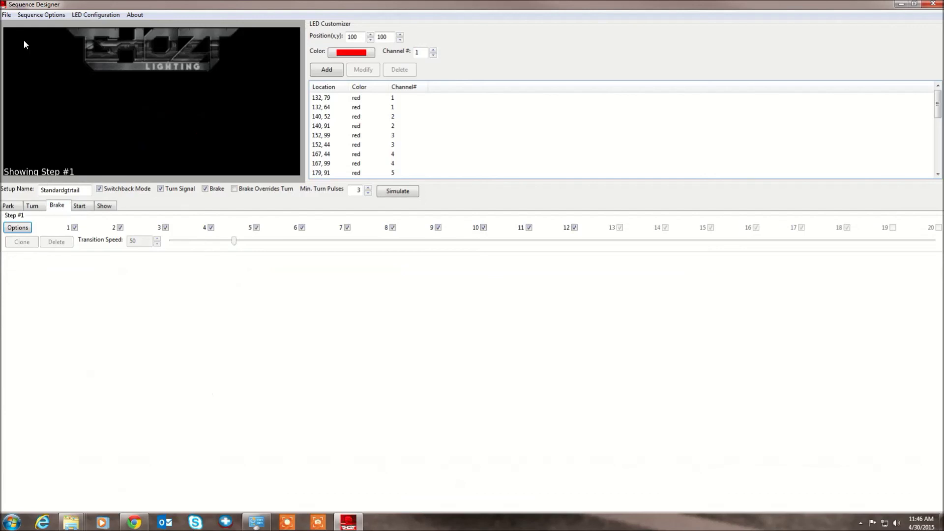
left_click(40, 15)
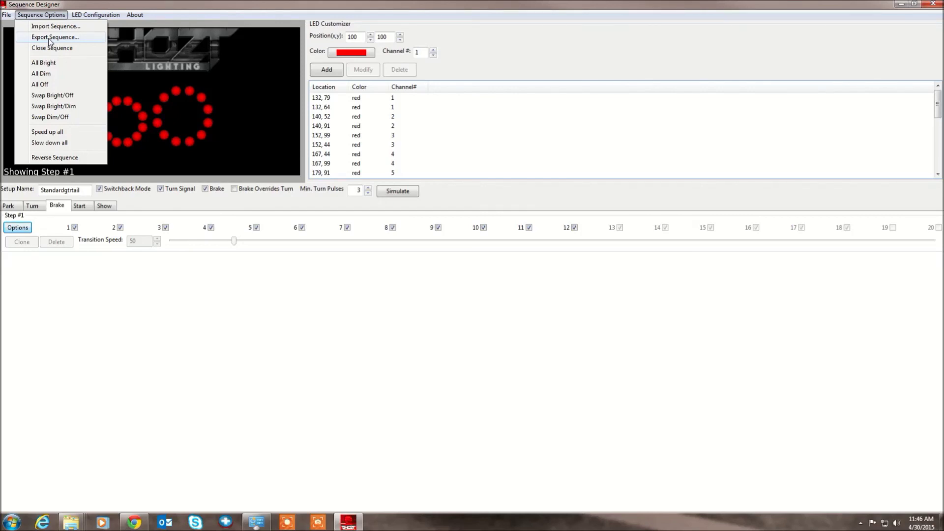
mouse_move(8, 18)
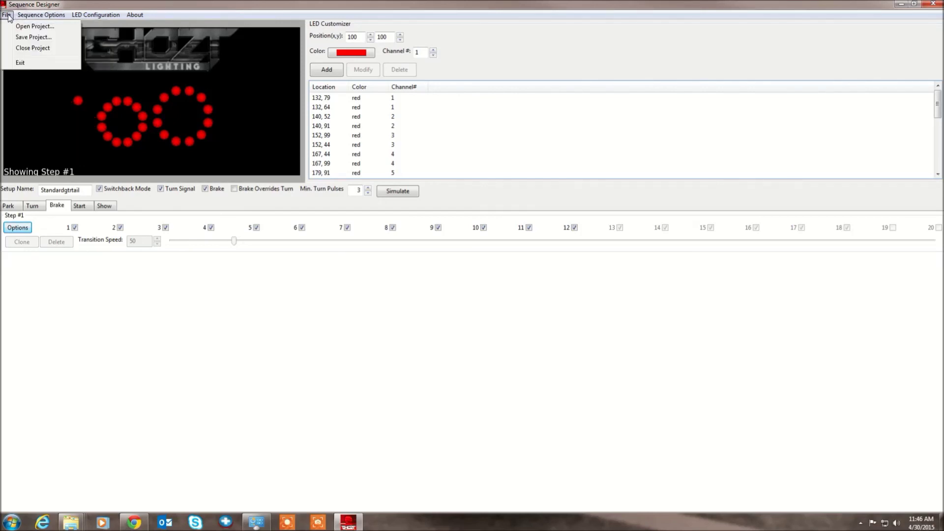